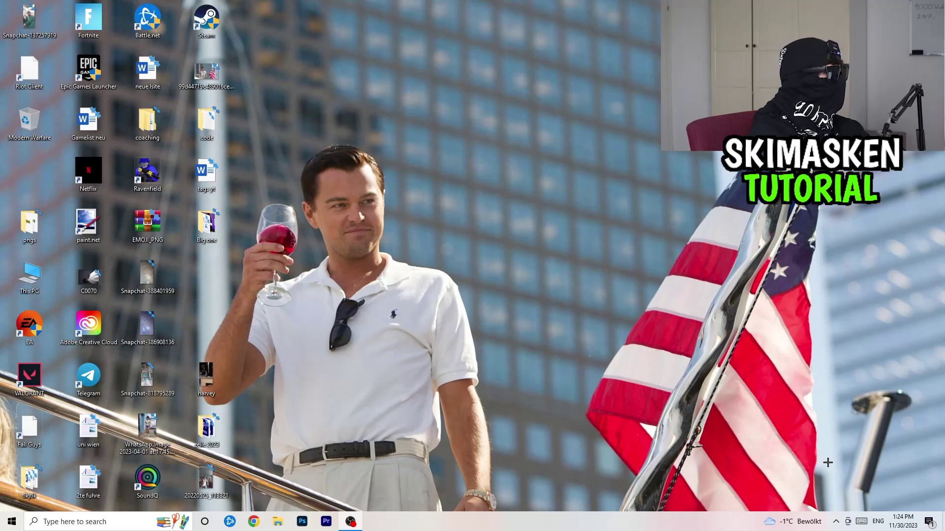
Check the current network connection from the system tray and dismiss its flyout
{"action": "left_click", "coordinate": [836, 522]}
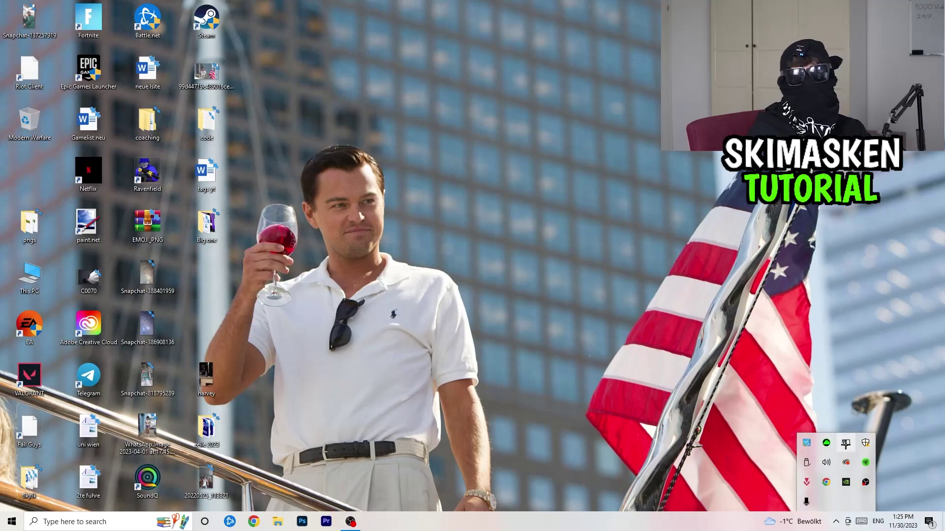
{"action": "left_click", "coordinate": [846, 442]}
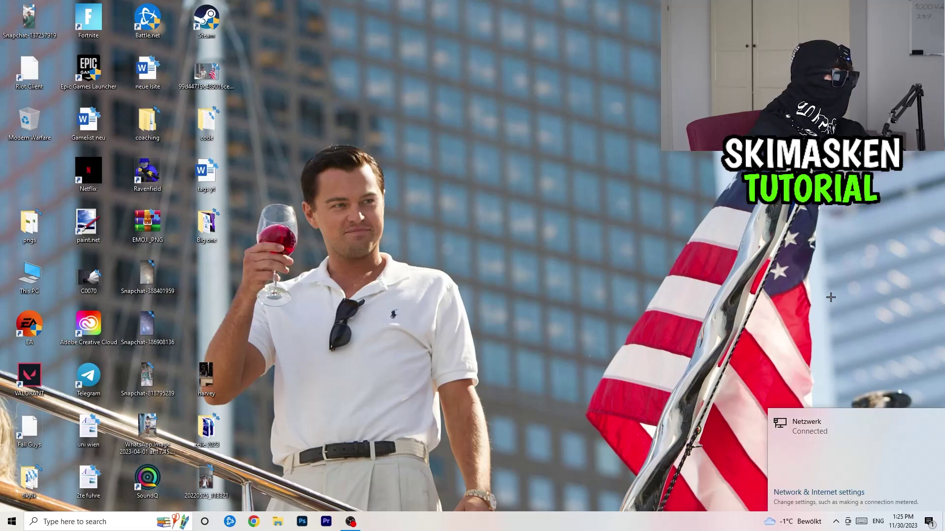
{"action": "left_click", "coordinate": [696, 214]}
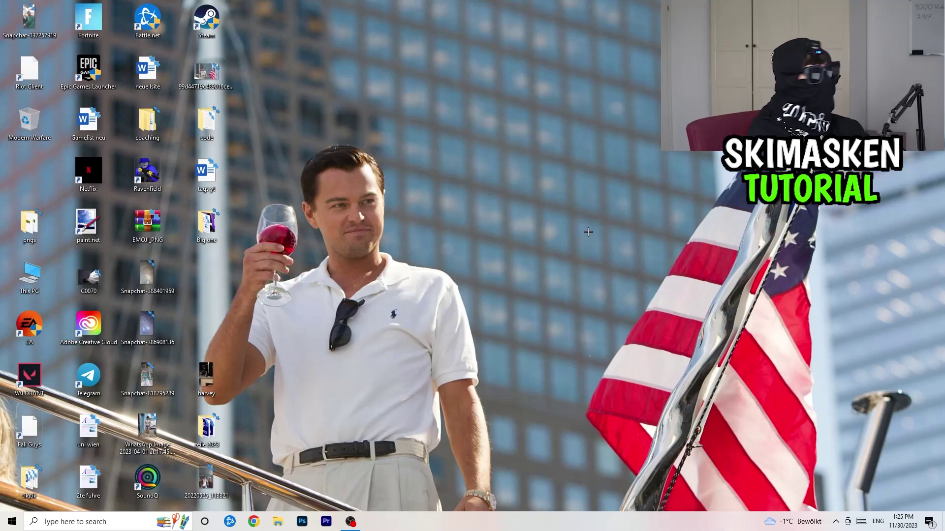
Open Task Manager from the taskbar and maximize its window
{"action": "right_click", "coordinate": [476, 516]}
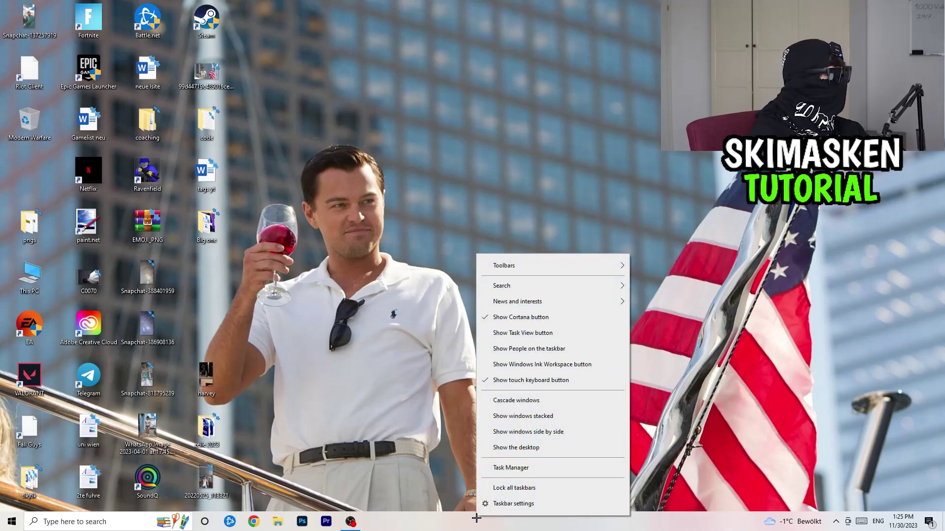
{"action": "left_click", "coordinate": [446, 529]}
{"action": "right_click", "coordinate": [447, 529]}
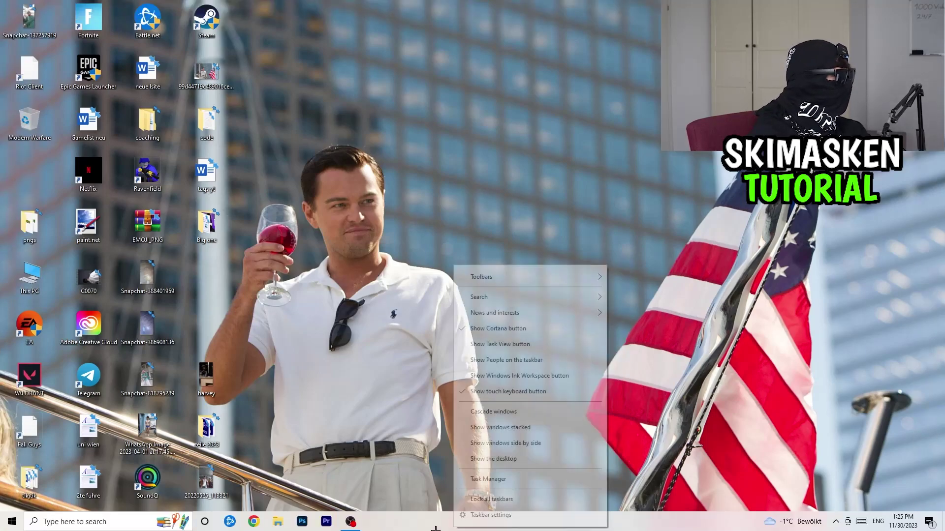
{"action": "left_click", "coordinate": [474, 477]}
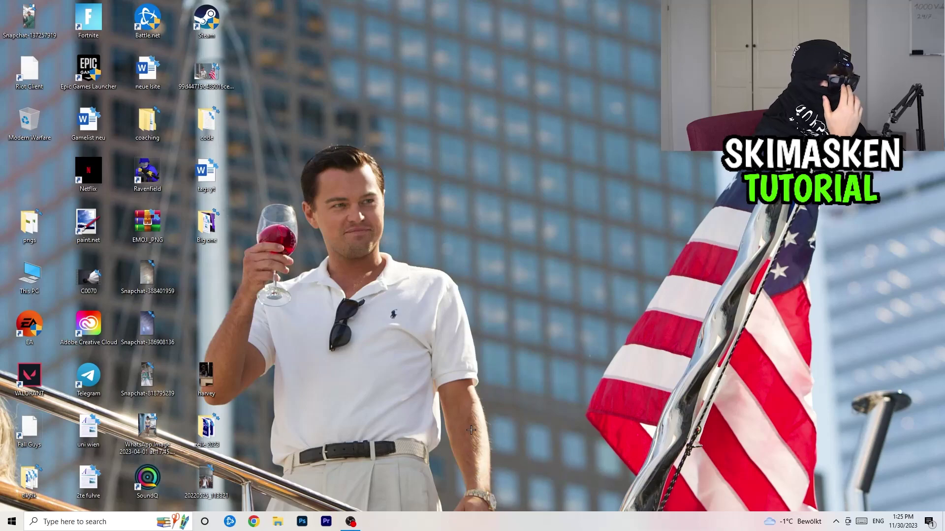
{"action": "left_click", "coordinate": [544, 27]}
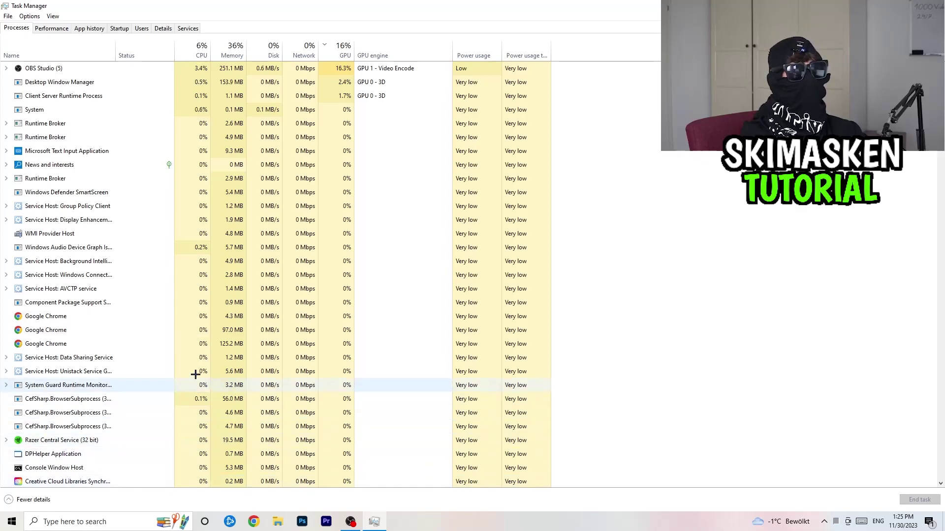
Open Resource Monitor maximized from Task Manager's performance view and display the processes with network activity
{"action": "left_click", "coordinate": [51, 27]}
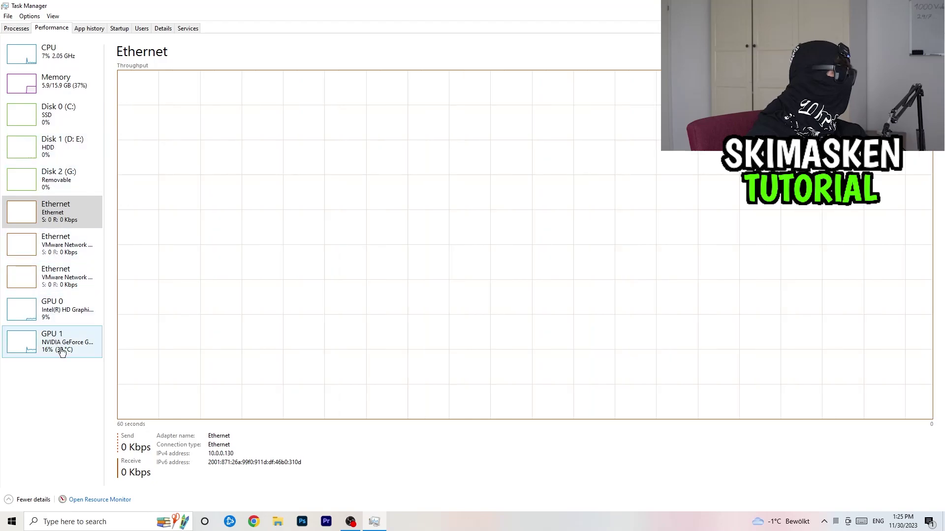
{"action": "left_click", "coordinate": [96, 502]}
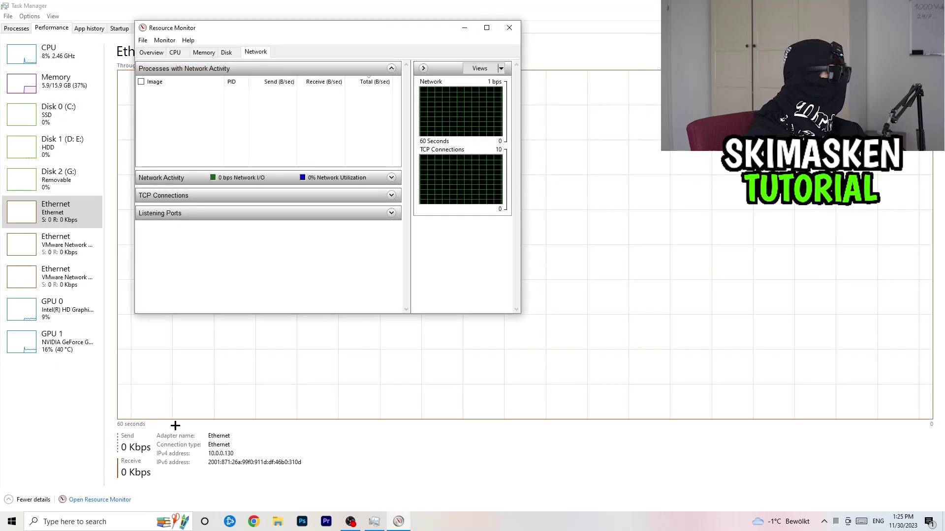
{"action": "left_click", "coordinate": [486, 28]}
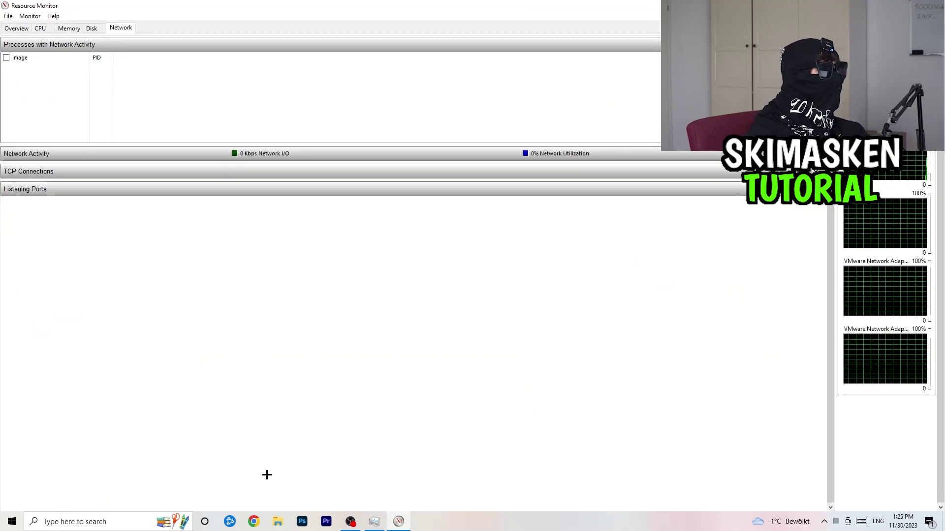
{"action": "left_click", "coordinate": [16, 28]}
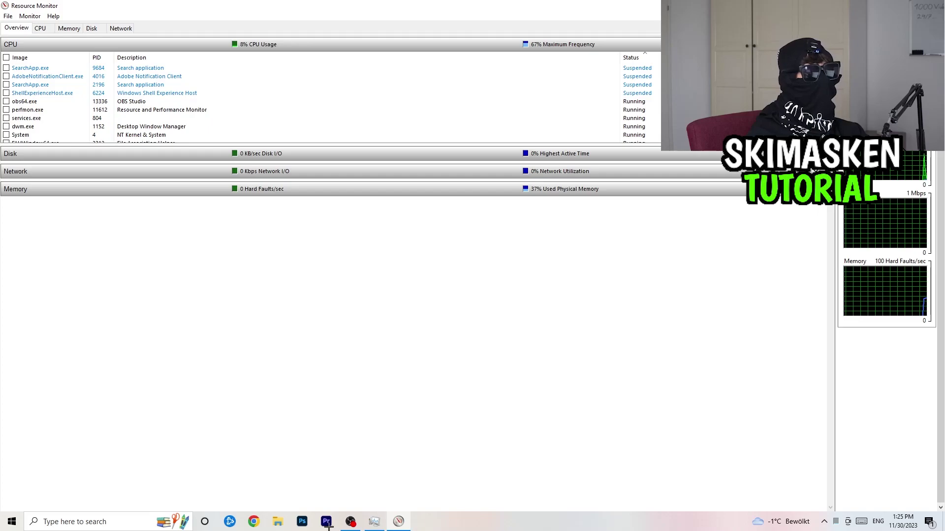
{"action": "left_click", "coordinate": [121, 25]}
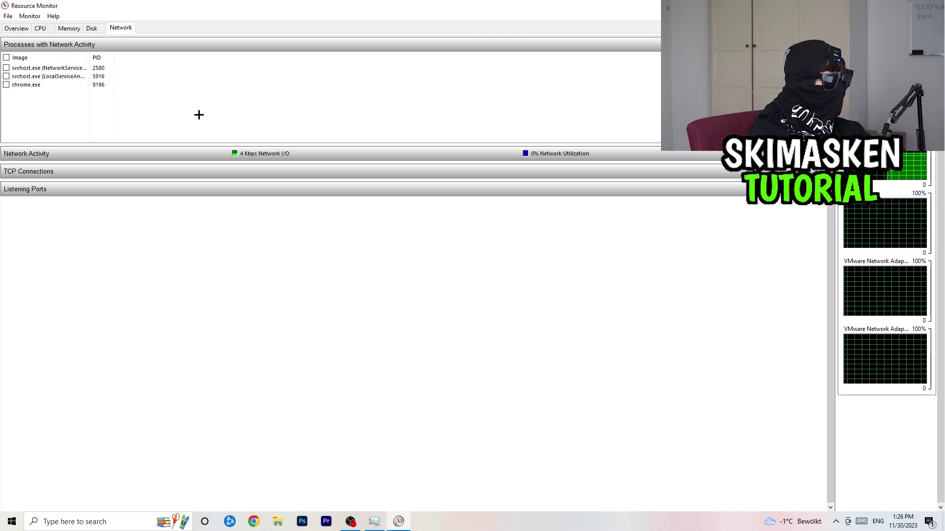
Look at the End Process option for the svchost.exe and chrome.exe processes without ending them, and close Resource Monitor and Task Manager
{"action": "right_click", "coordinate": [44, 67]}
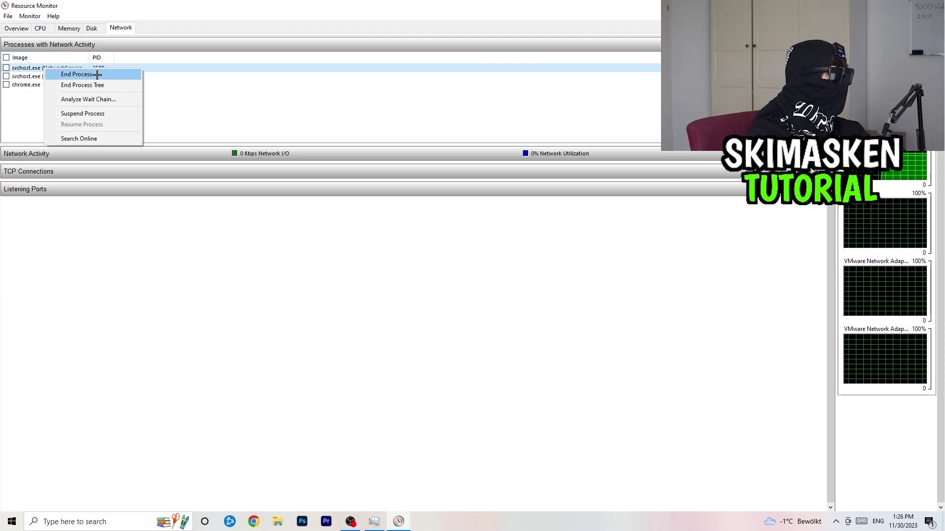
{"action": "left_click", "coordinate": [663, 237]}
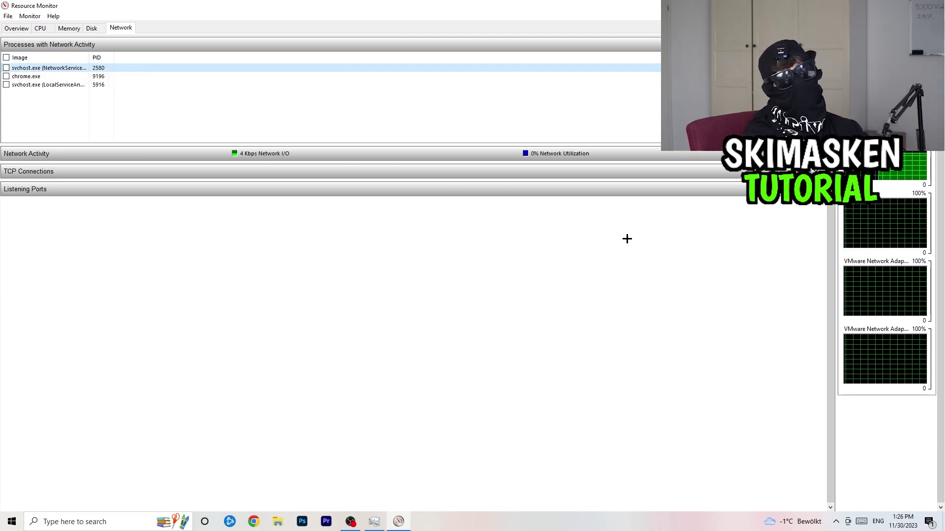
{"action": "right_click", "coordinate": [59, 64]}
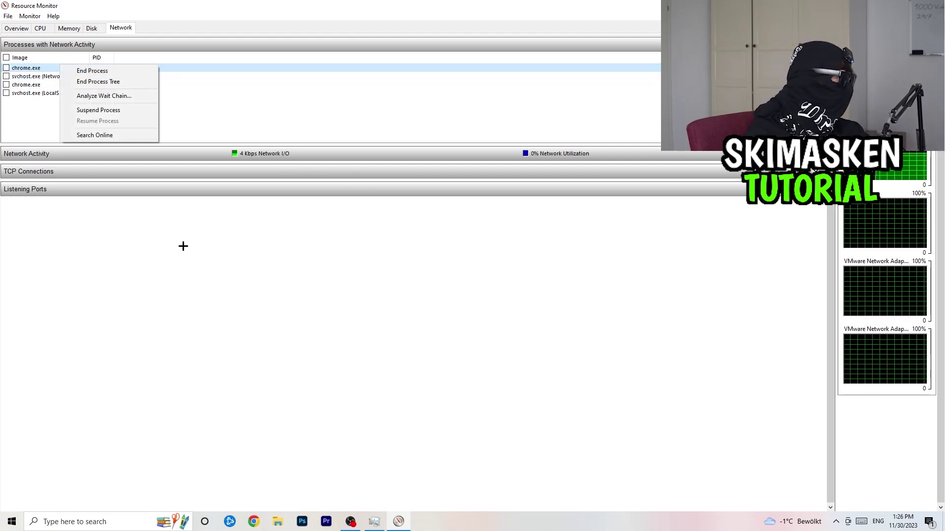
{"action": "left_click", "coordinate": [192, 245]}
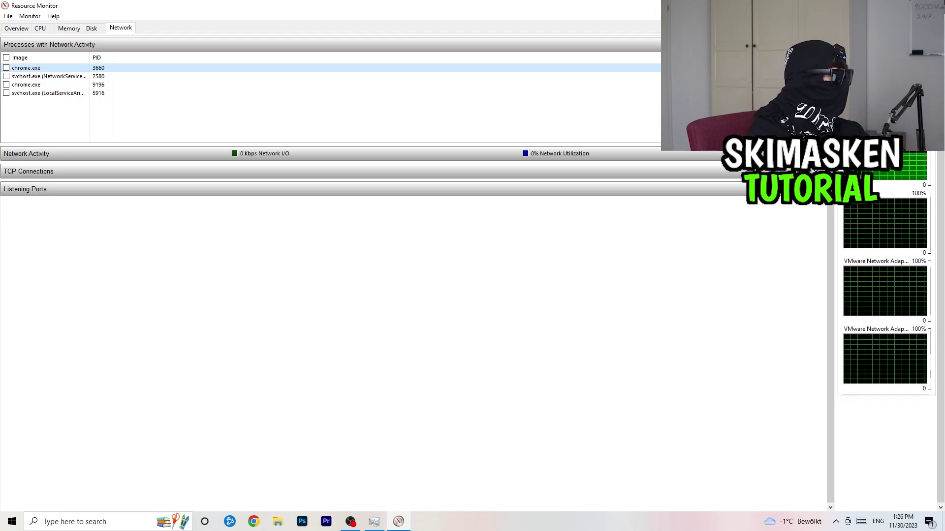
{"action": "key", "text": "alt+F4"}
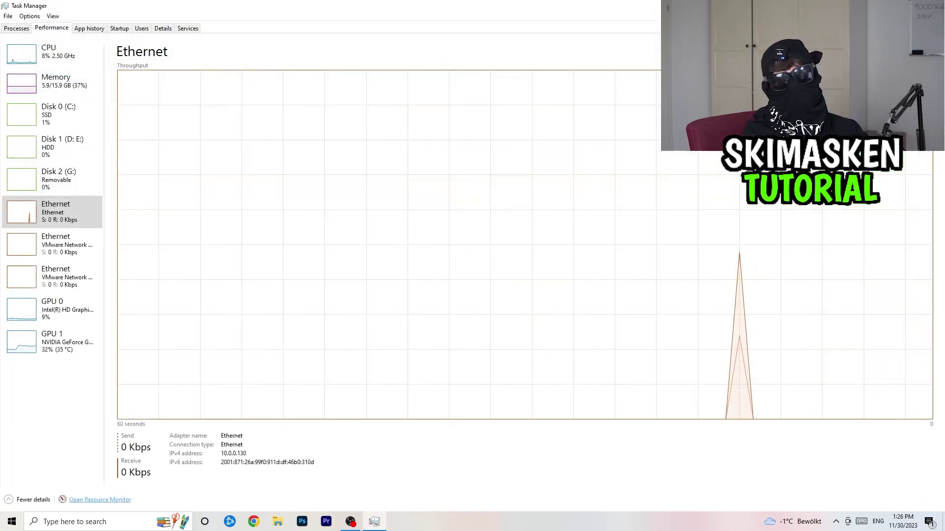
{"action": "key", "text": "alt+F4"}
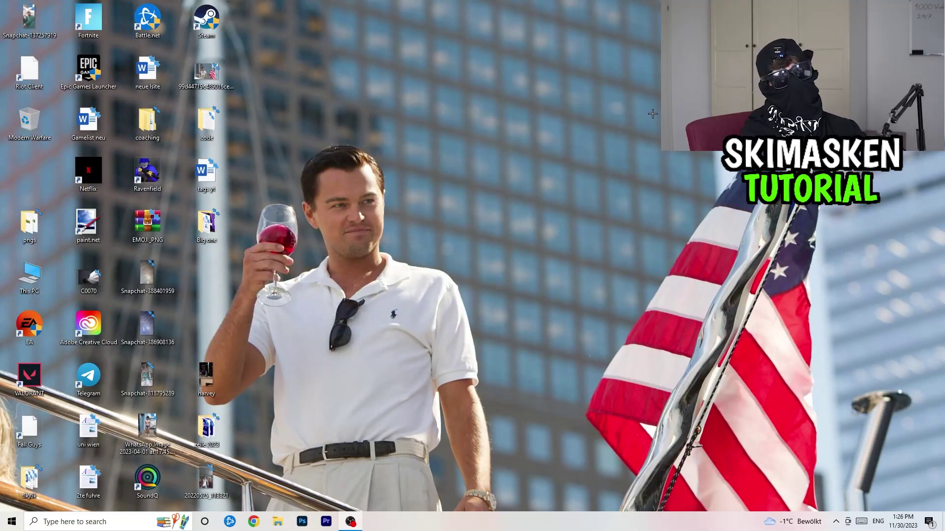
Open Windows Settings in a maximized window and go to the Network & Internet status page
{"action": "left_click", "coordinate": [6, 525]}
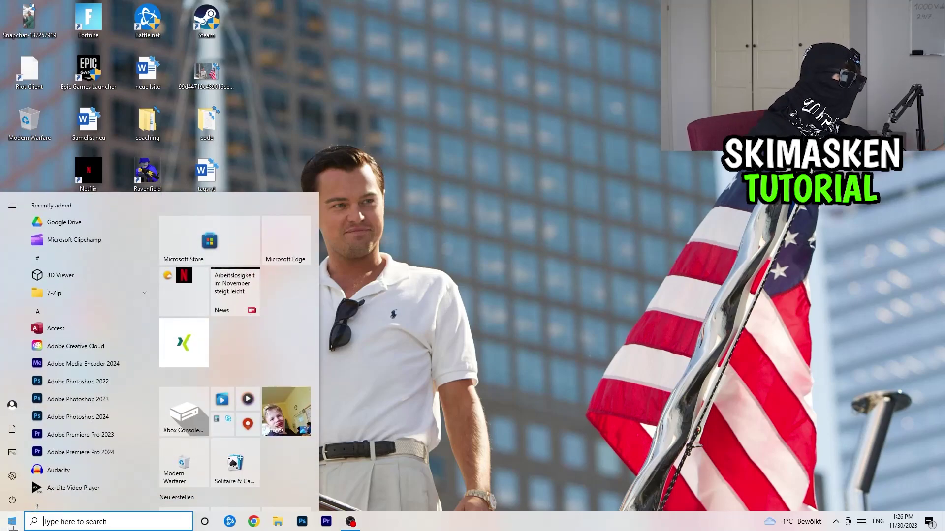
{"action": "left_click", "coordinate": [10, 498]}
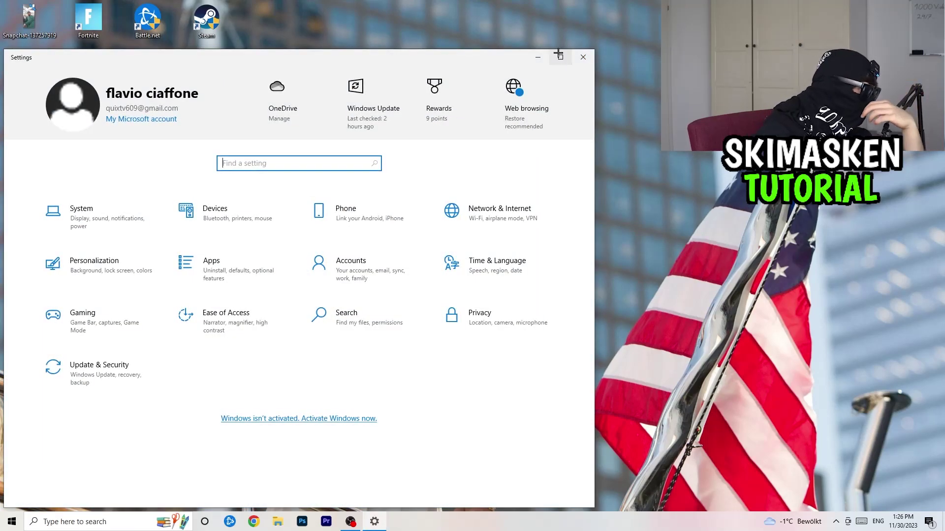
{"action": "left_click", "coordinate": [549, 54]}
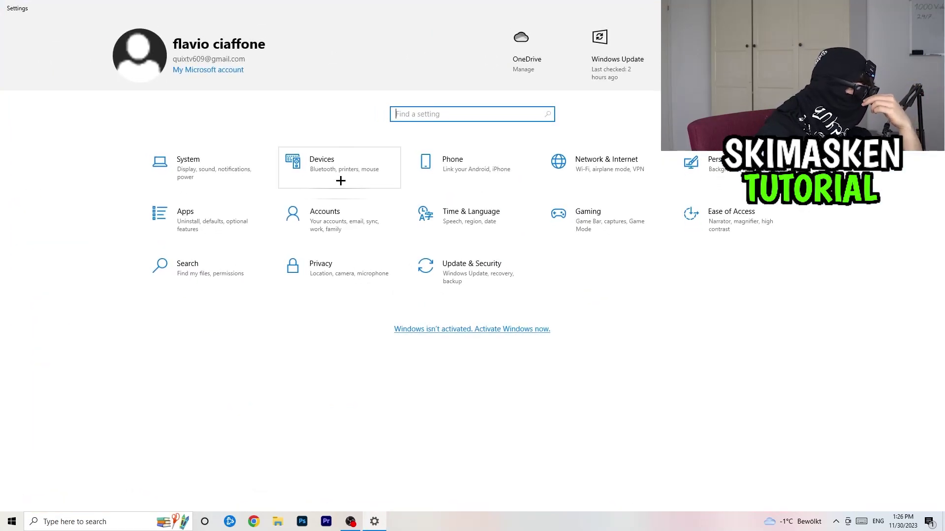
{"action": "left_click", "coordinate": [589, 163]}
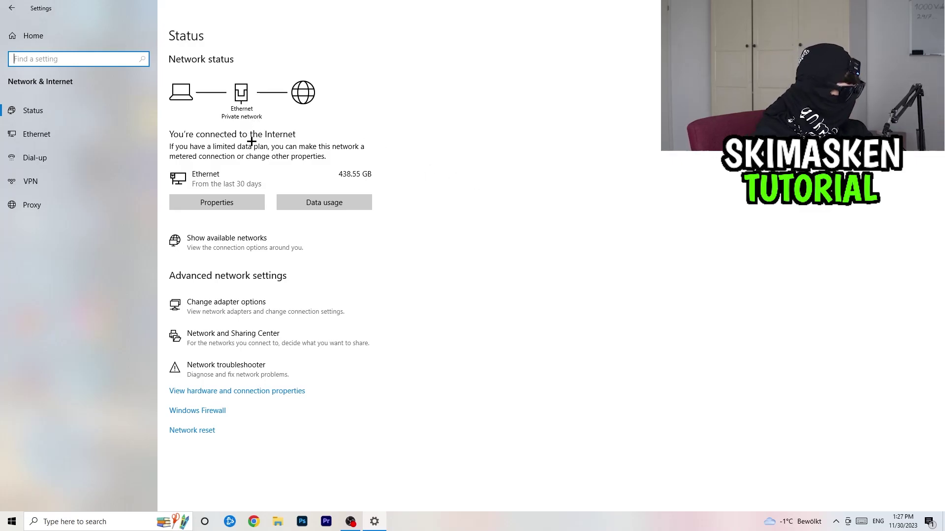
Disable and re-enable the Ethernet adapter in the network connections, and close that window
{"action": "left_click", "coordinate": [242, 302]}
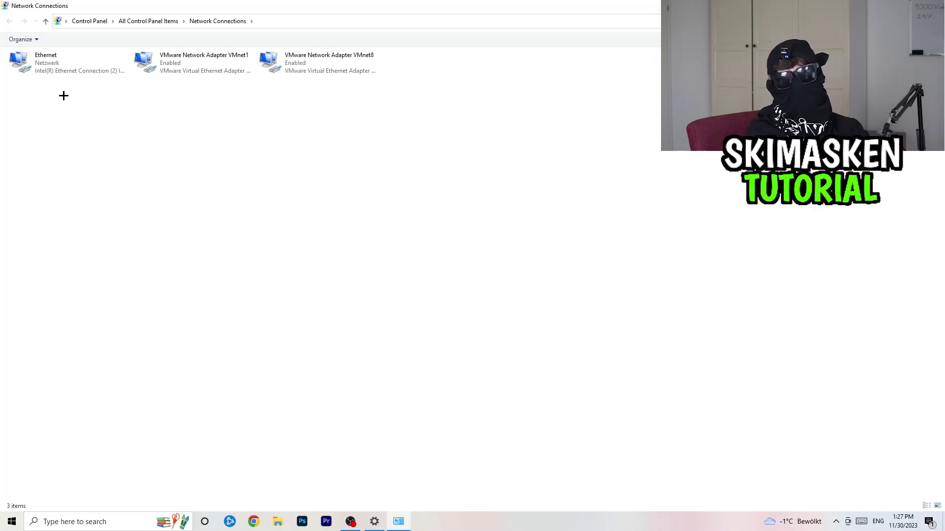
{"action": "right_click", "coordinate": [73, 64]}
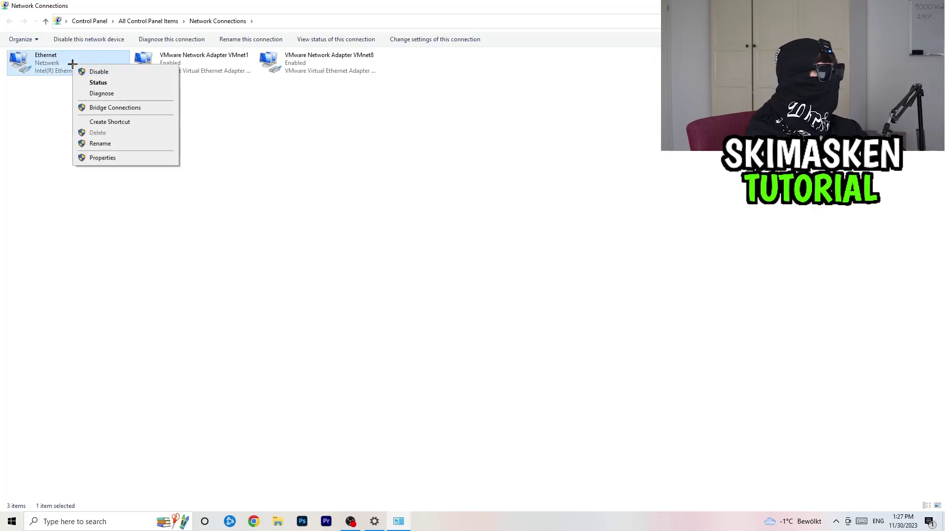
{"action": "left_click", "coordinate": [101, 71]}
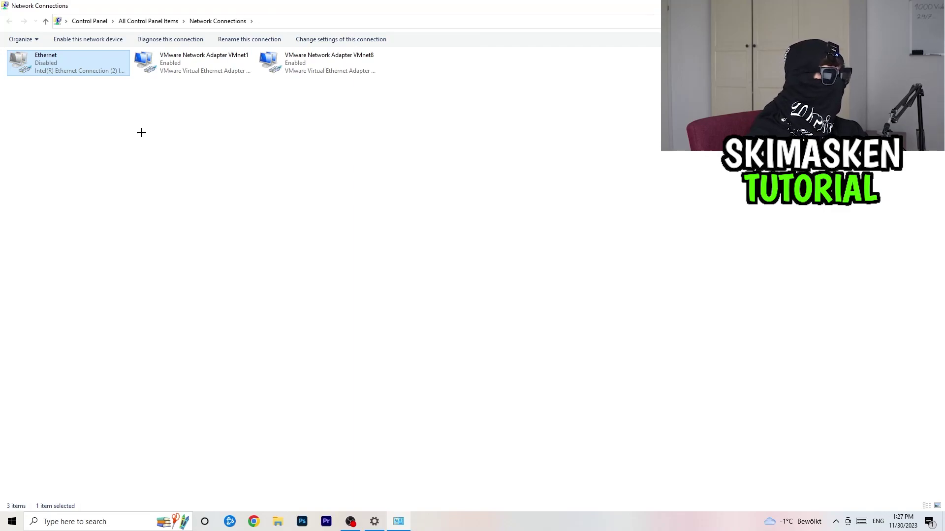
{"action": "right_click", "coordinate": [75, 59]}
{"action": "left_click", "coordinate": [86, 67]}
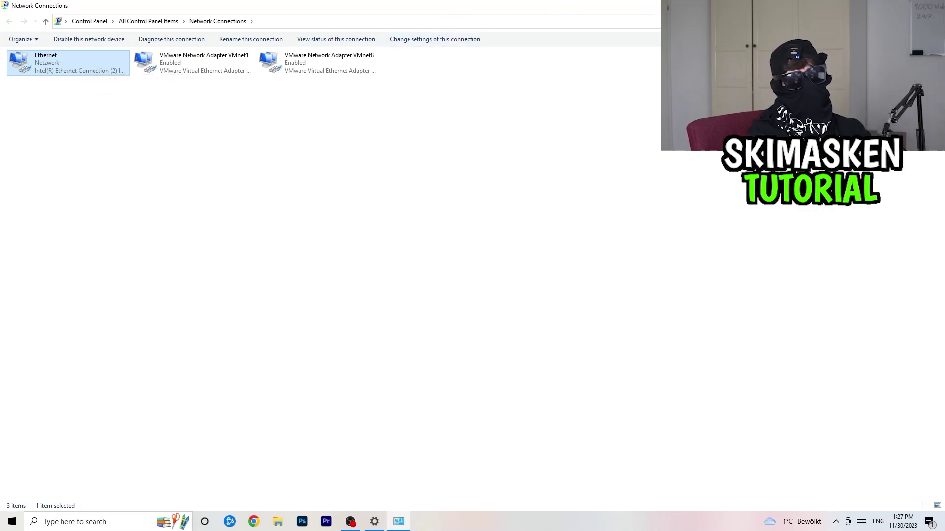
{"action": "key", "text": "alt+F4"}
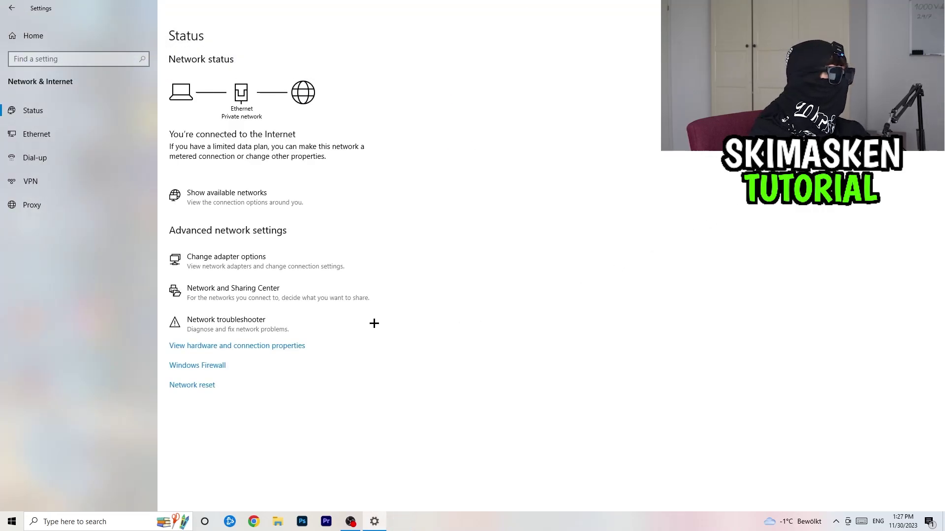
View the network troubleshooting page through the Network and Sharing Center and return to the network status page
{"action": "left_click", "coordinate": [281, 304]}
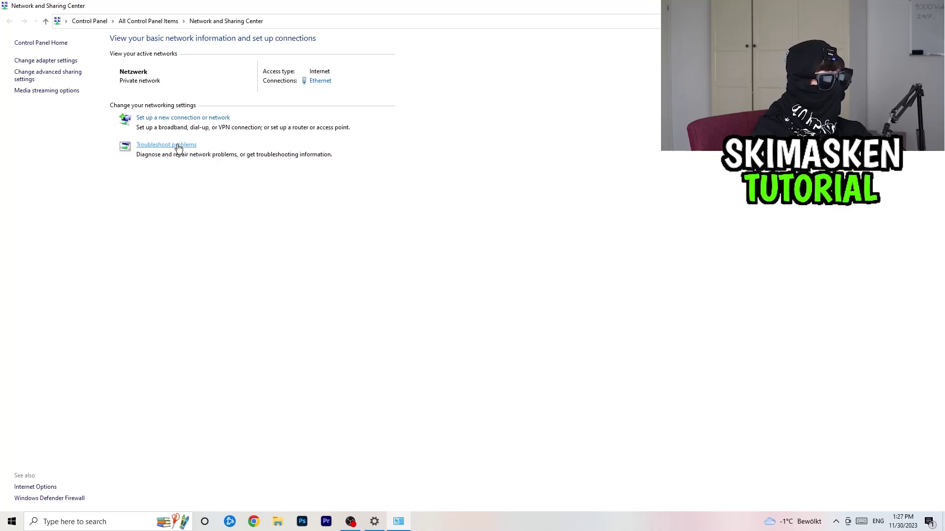
{"action": "left_click", "coordinate": [178, 145]}
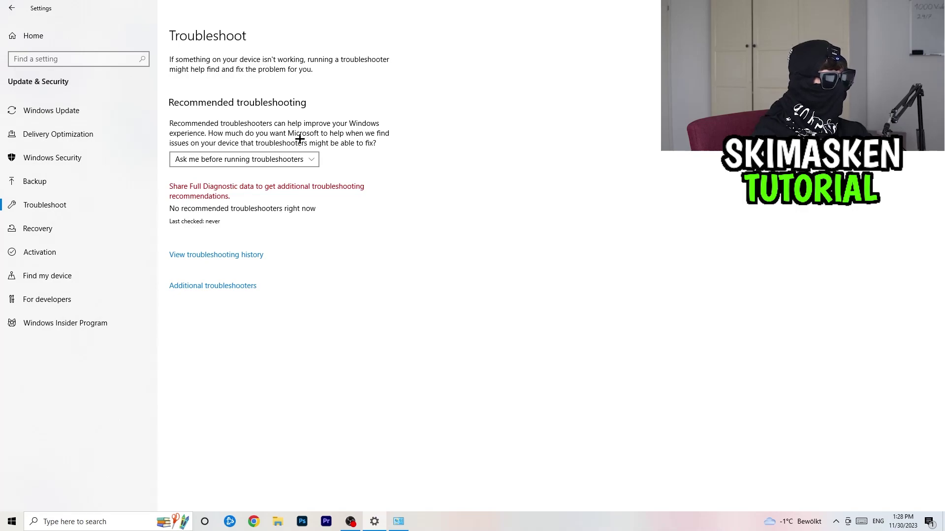
{"action": "left_click", "coordinate": [22, 2]}
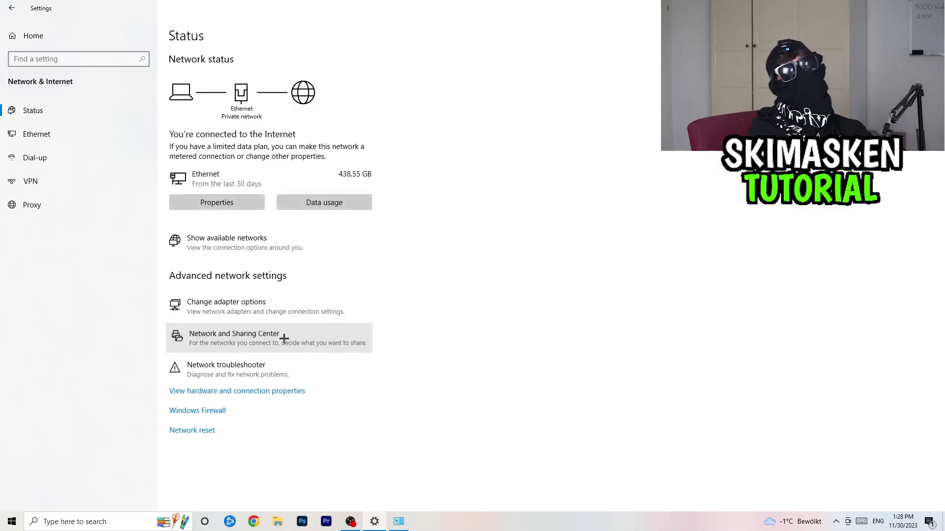
Open the Ethernet connection's properties from the Network and Sharing Center and place the dialog beside the Ethernet Status window
{"action": "left_click", "coordinate": [284, 338]}
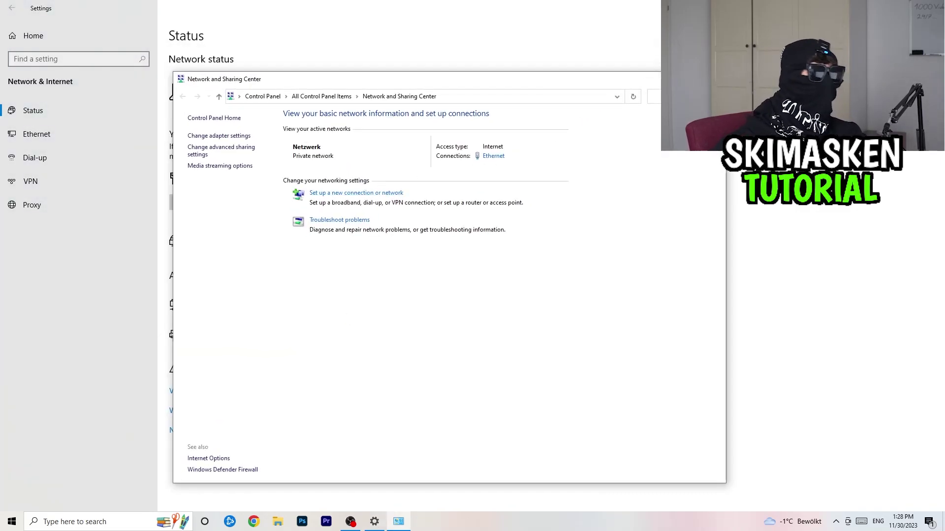
{"action": "key", "text": "super+Up"}
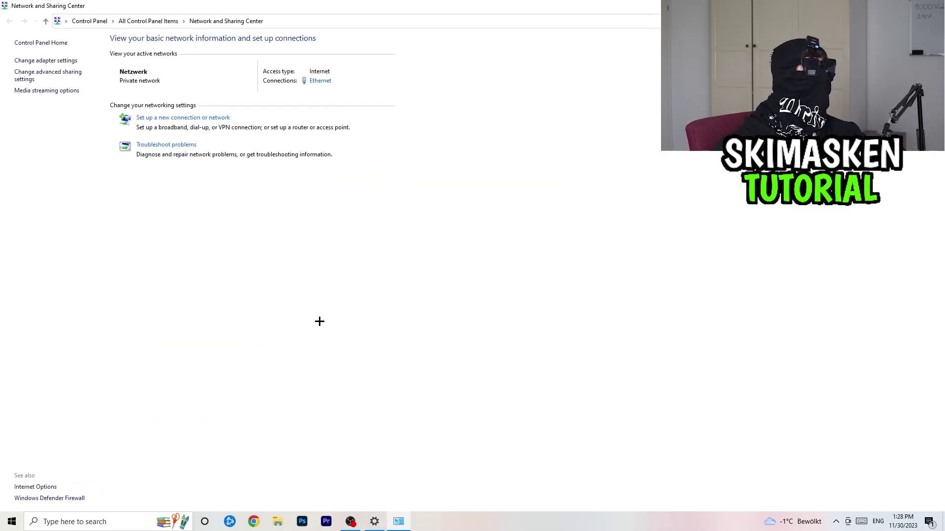
{"action": "left_click", "coordinate": [325, 86]}
{"action": "left_click_drag", "start_coordinate": [451, 163], "coordinate": [358, 179]}
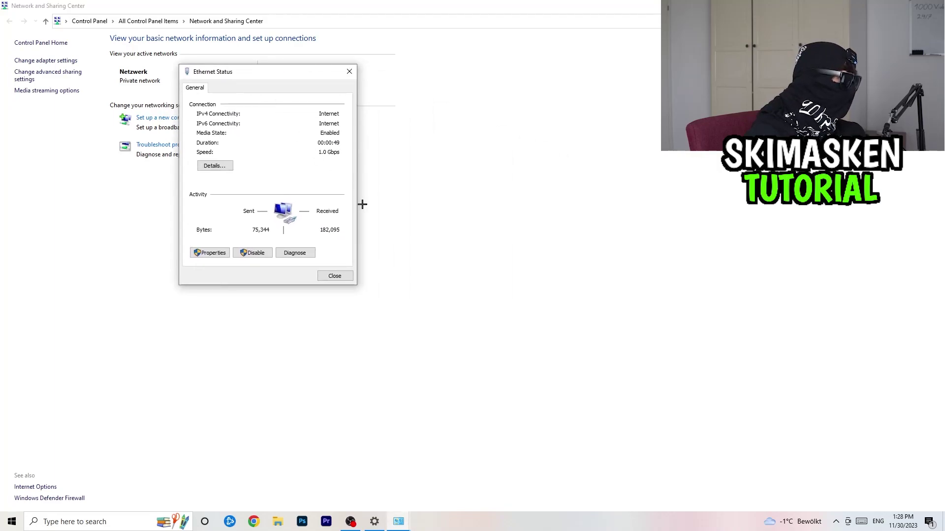
{"action": "left_click", "coordinate": [214, 253]}
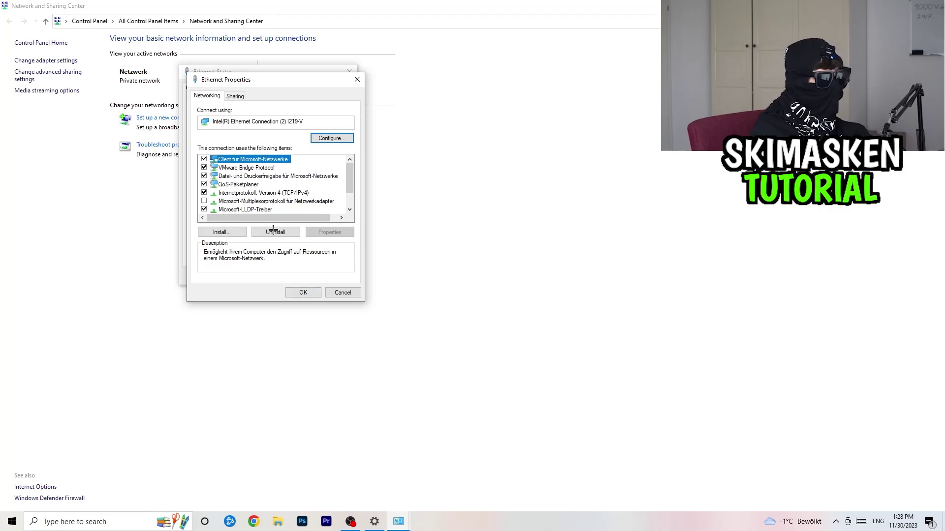
{"action": "left_click_drag", "start_coordinate": [280, 82], "coordinate": [472, 99]}
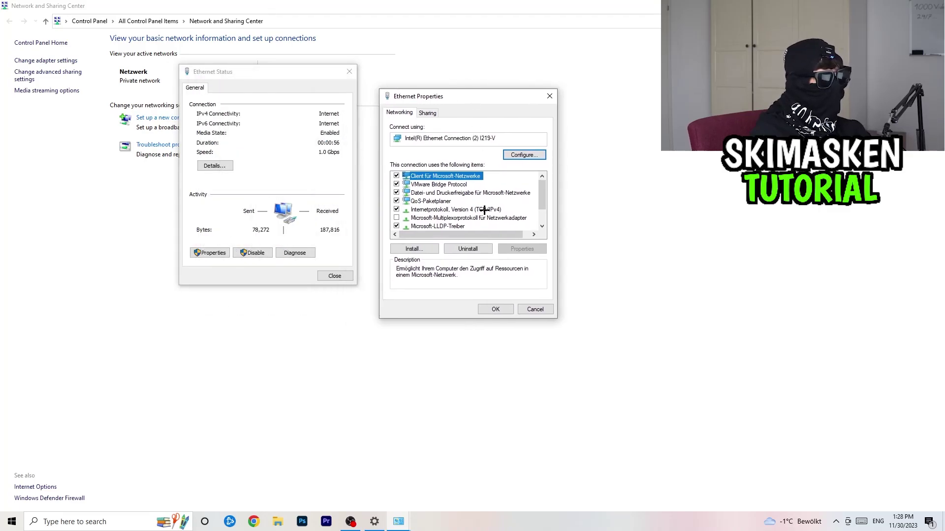
View the manual IP and DNS address options in the Ethernet connection's IPv4 properties, and close all network dialogs without saving
{"action": "double_click", "coordinate": [432, 209]}
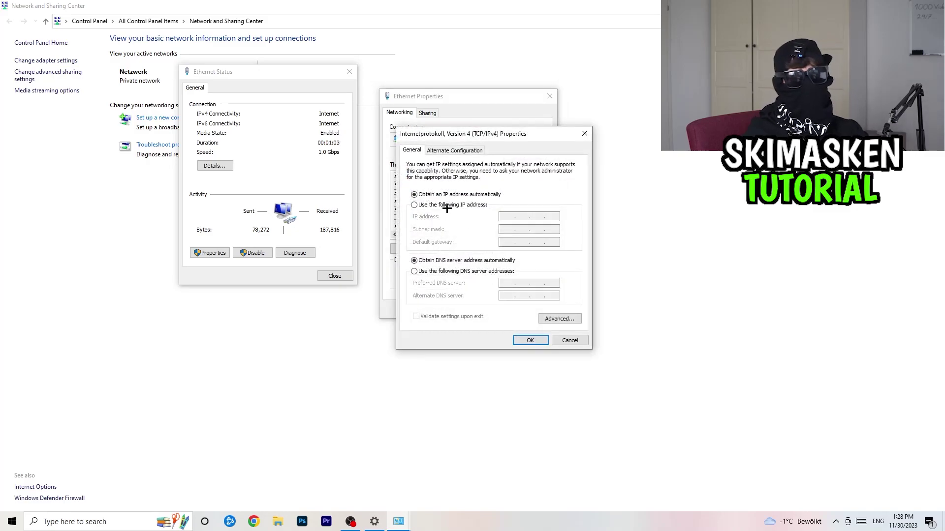
{"action": "left_click", "coordinate": [446, 206]}
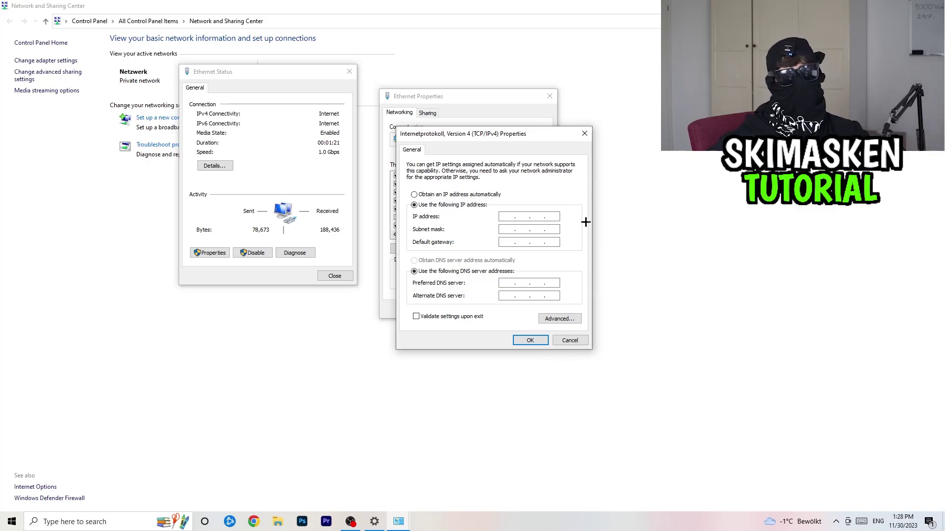
{"action": "left_click", "coordinate": [585, 133]}
{"action": "left_click", "coordinate": [550, 96]}
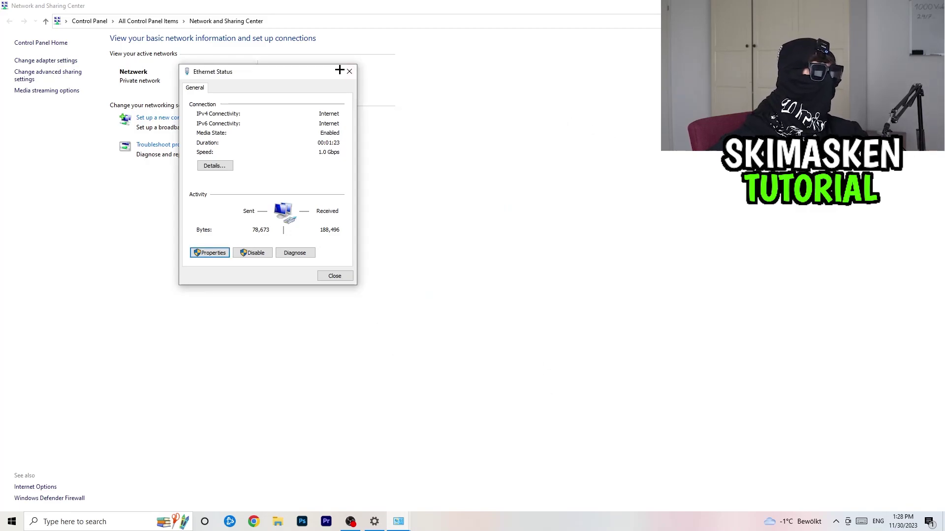
{"action": "left_click", "coordinate": [349, 72]}
{"action": "left_click", "coordinate": [933, 6]}
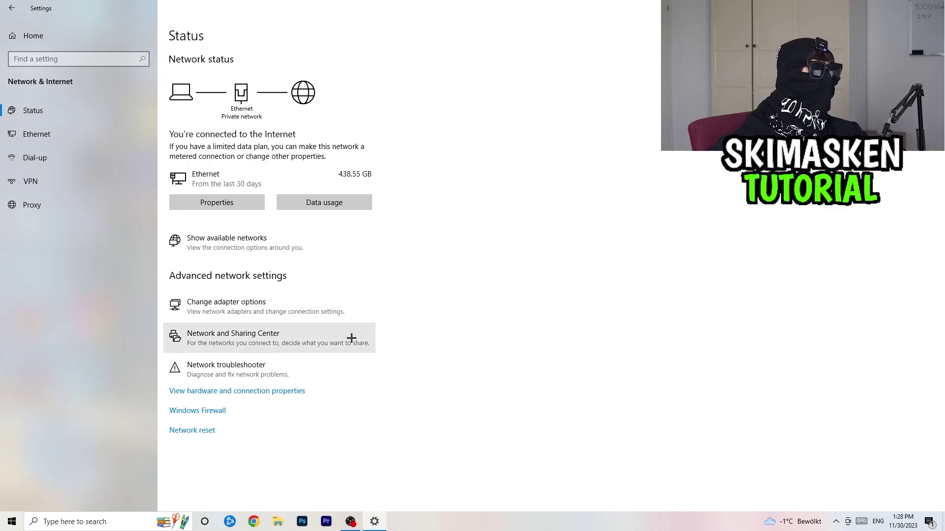
Run the network troubleshooter on all network adapters and close it once the diagnosis is done
{"action": "left_click", "coordinate": [339, 367]}
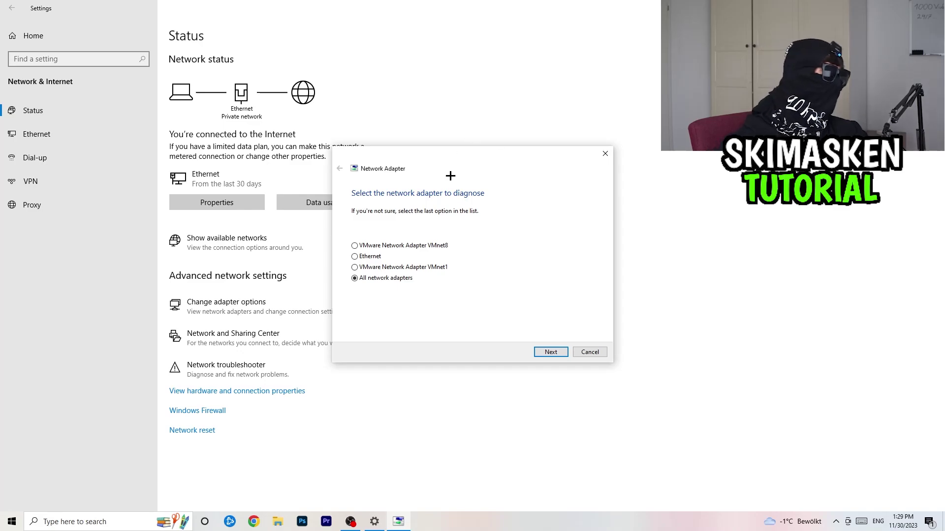
{"action": "left_click", "coordinate": [551, 351]}
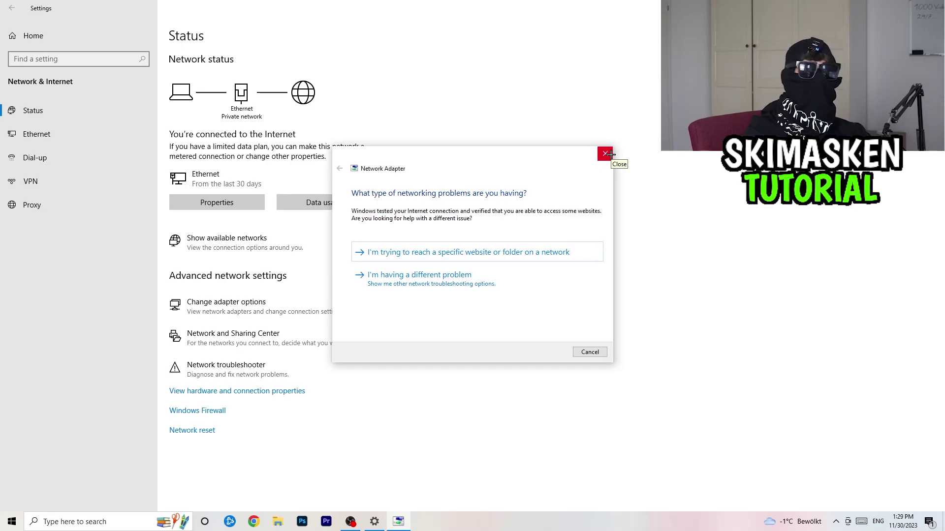
{"action": "left_click", "coordinate": [606, 154]}
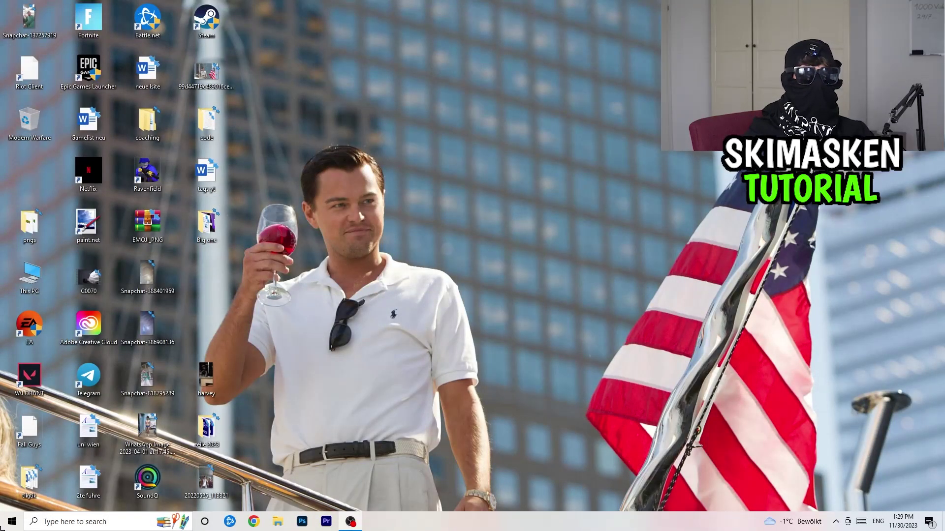
Open Windows Settings again from the desktop and go to the Windows Update page of Update & Security
{"action": "right_click", "coordinate": [12, 522]}
{"action": "left_click", "coordinate": [12, 522]}
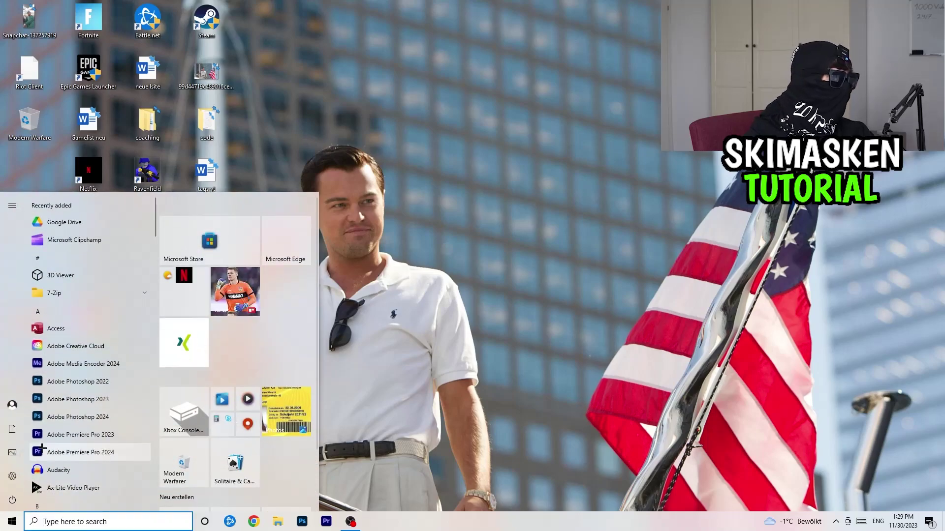
{"action": "left_click", "coordinate": [13, 476]}
{"action": "left_click", "coordinate": [459, 256]}
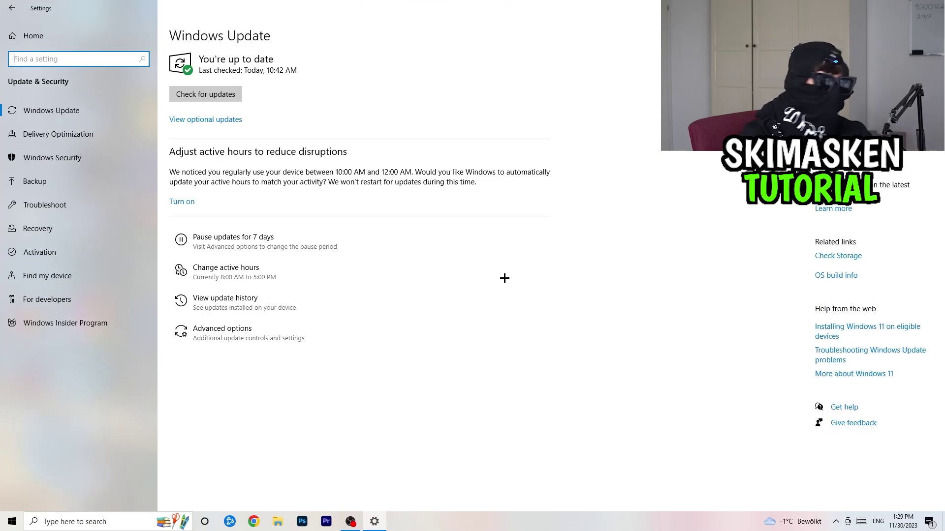